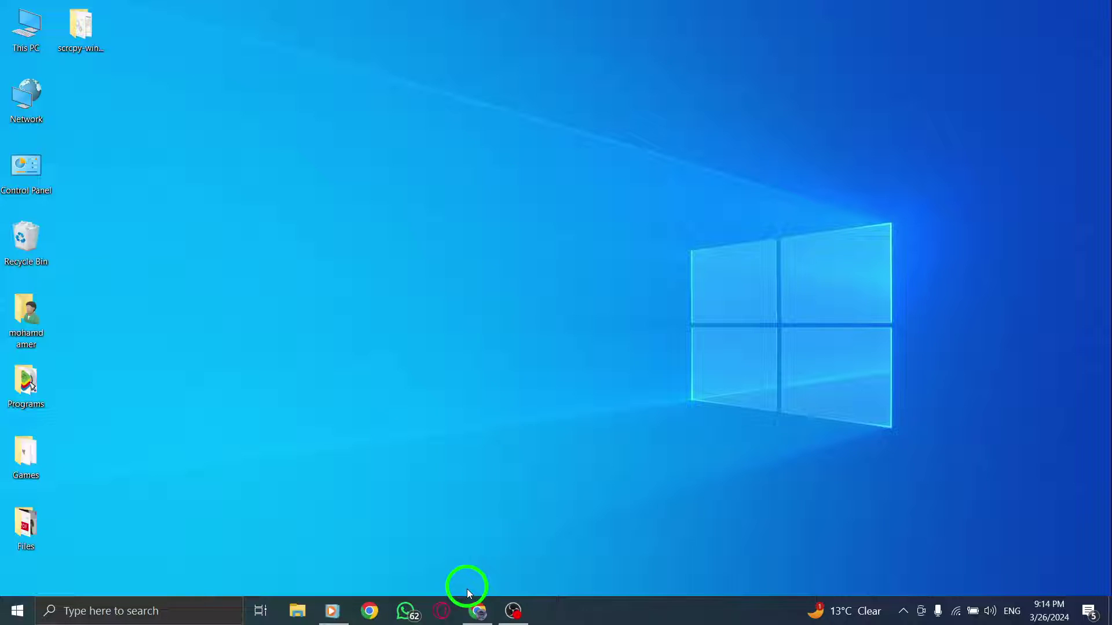
- Restore the Chrome window showing the X home feed from the taskbar
left_click(478, 611)
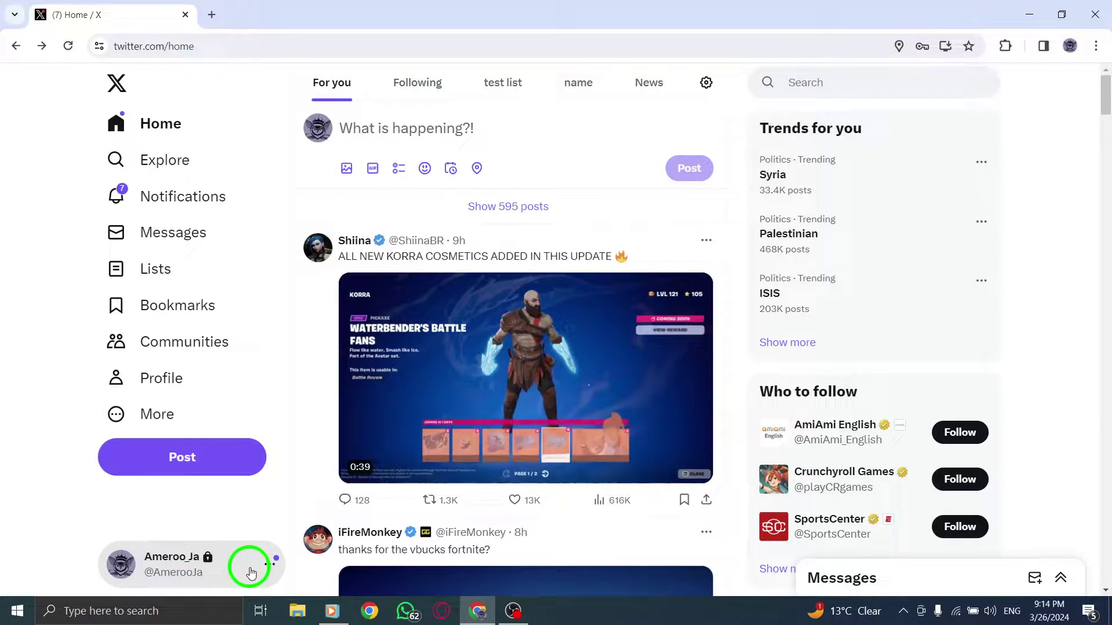
left_click(271, 567)
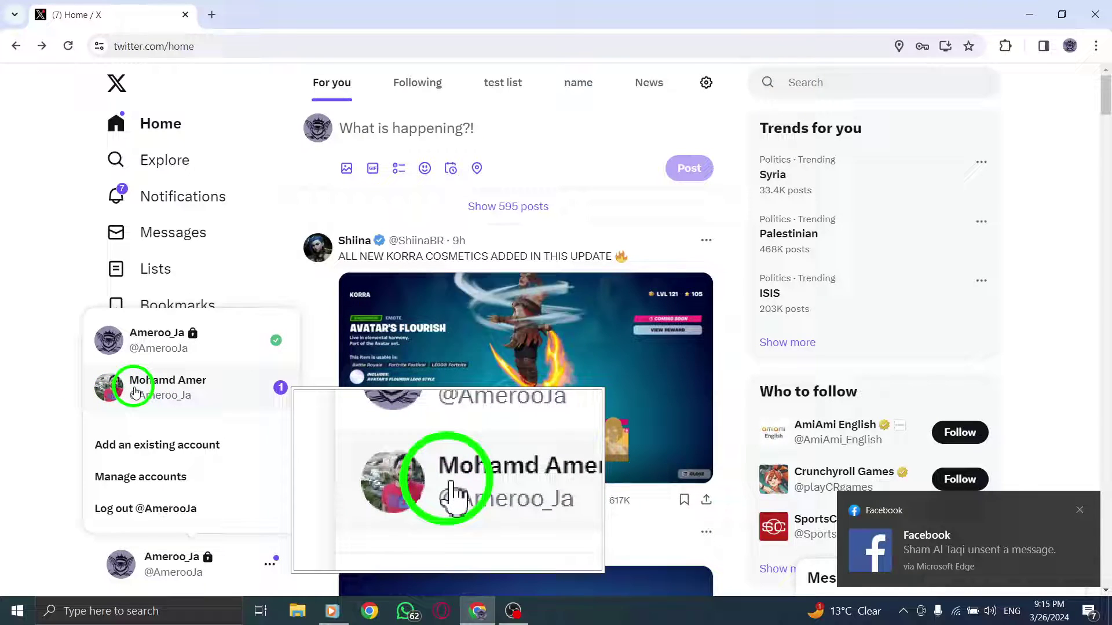
left_click(63, 337)
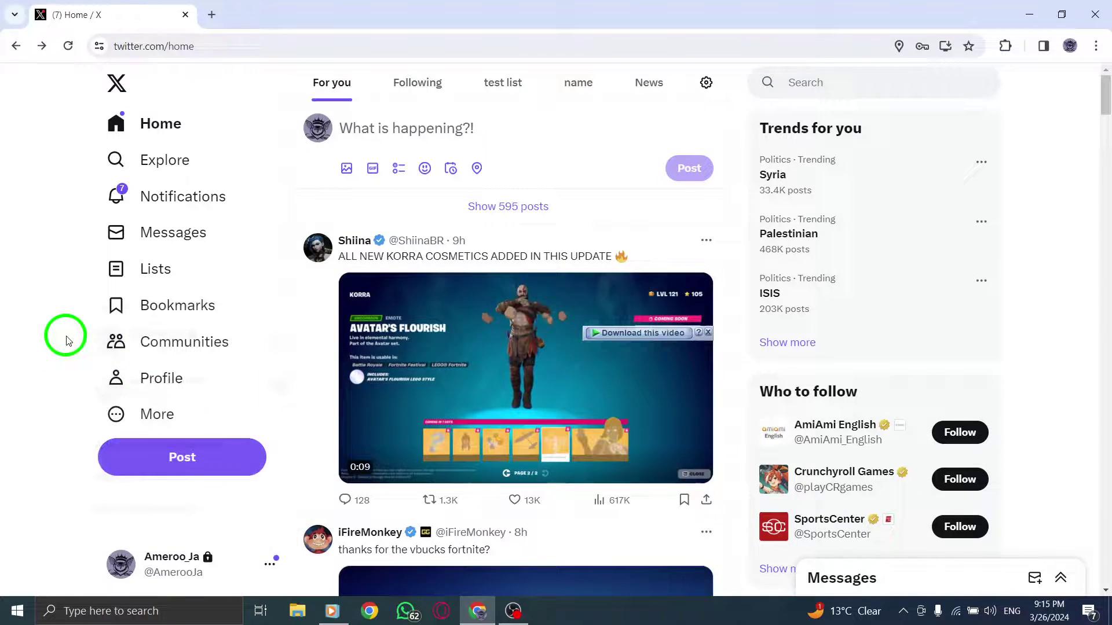
- Minimize Chrome and refresh the Windows desktop from its context menu
left_click(1028, 15)
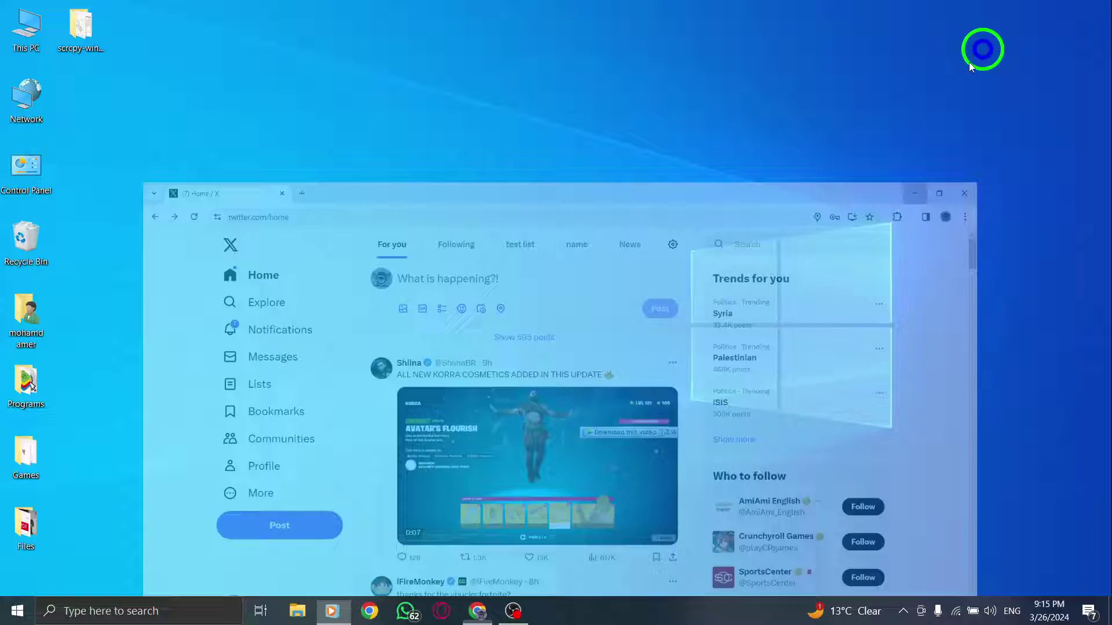
right_click(685, 199)
left_click(702, 238)
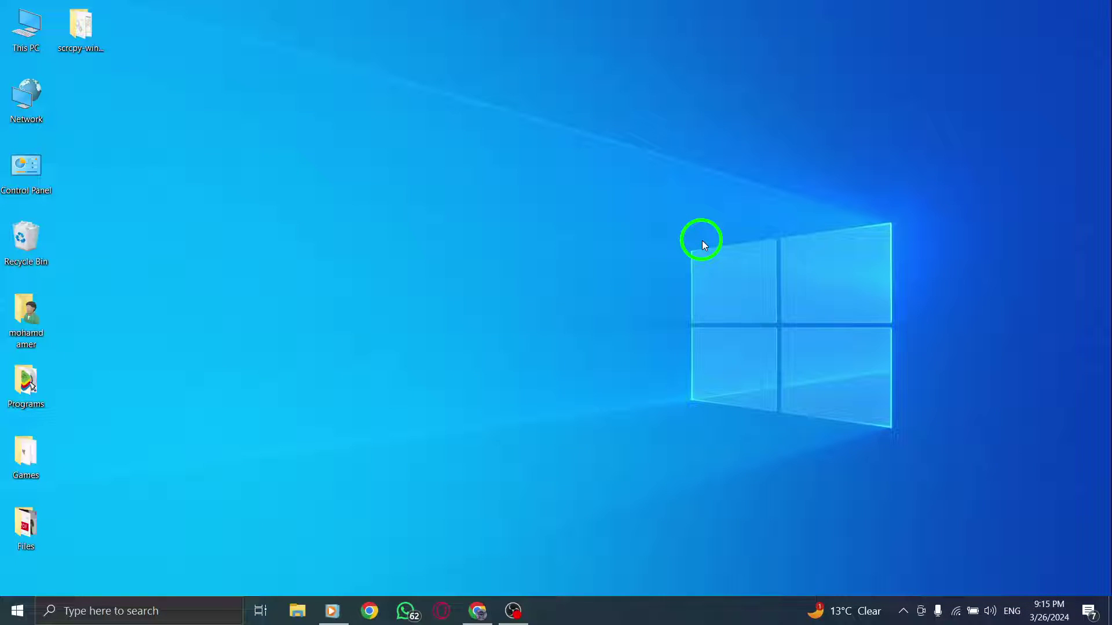